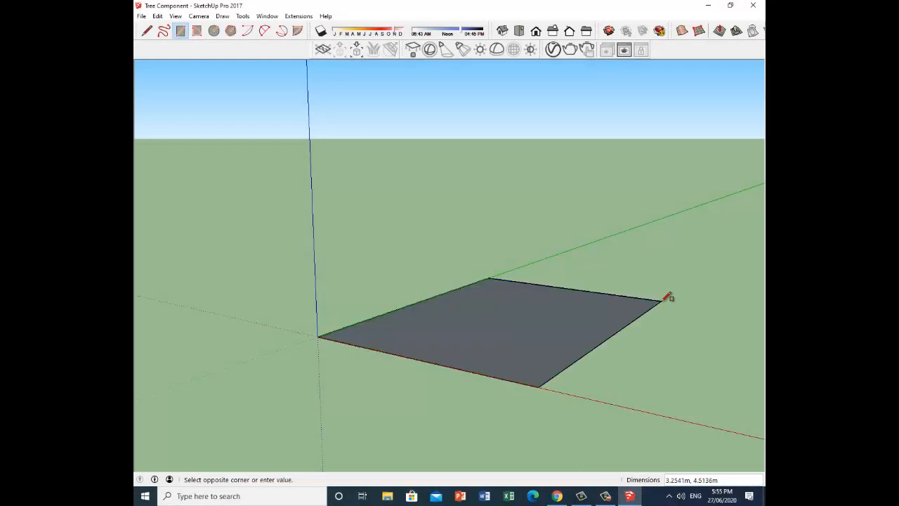
Extrude the ground rectangle into a tall box and delete everything except the upright front face along the red axis
{"action": "key", "text": "p"}
{"action": "left_click", "coordinate": [516, 344]}
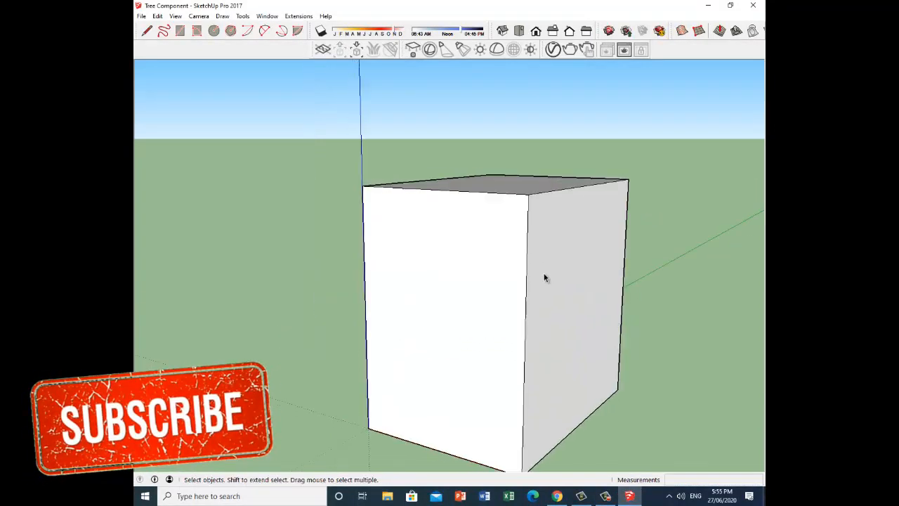
{"action": "scroll", "coordinate": [549, 285], "scroll_direction": "down", "scroll_amount": 4}
{"action": "middle_click_drag", "start_coordinate": [557, 295], "coordinate": [273, 295]}
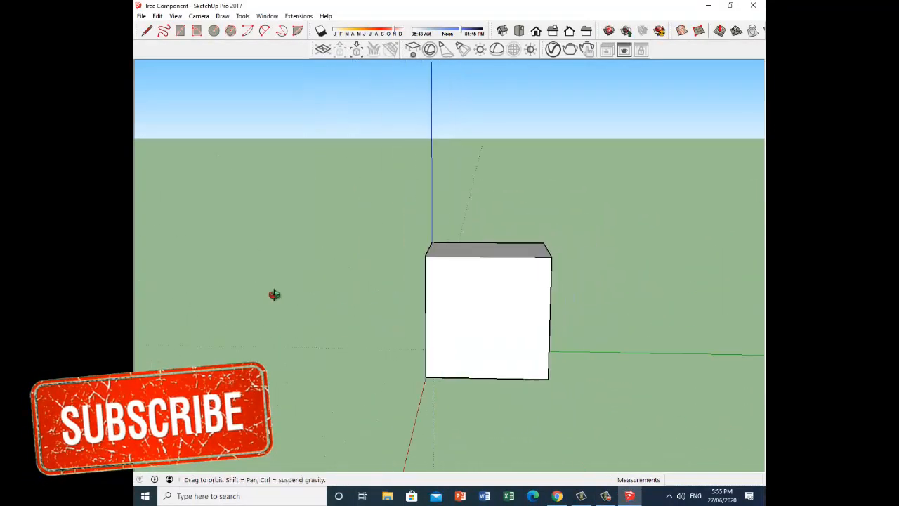
{"action": "left_click_drag", "start_coordinate": [513, 229], "coordinate": [514, 207]}
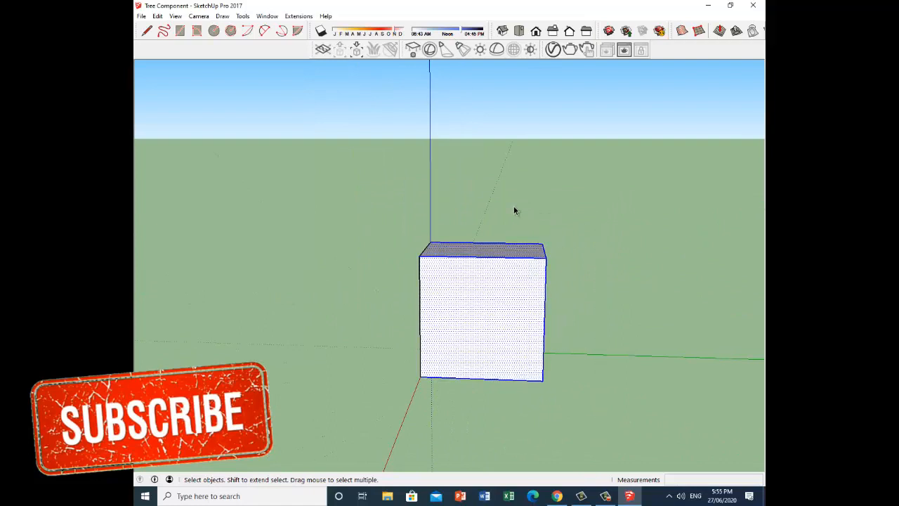
{"action": "key", "text": "Delete"}
{"action": "middle_click_drag", "start_coordinate": [387, 347], "coordinate": [457, 353]}
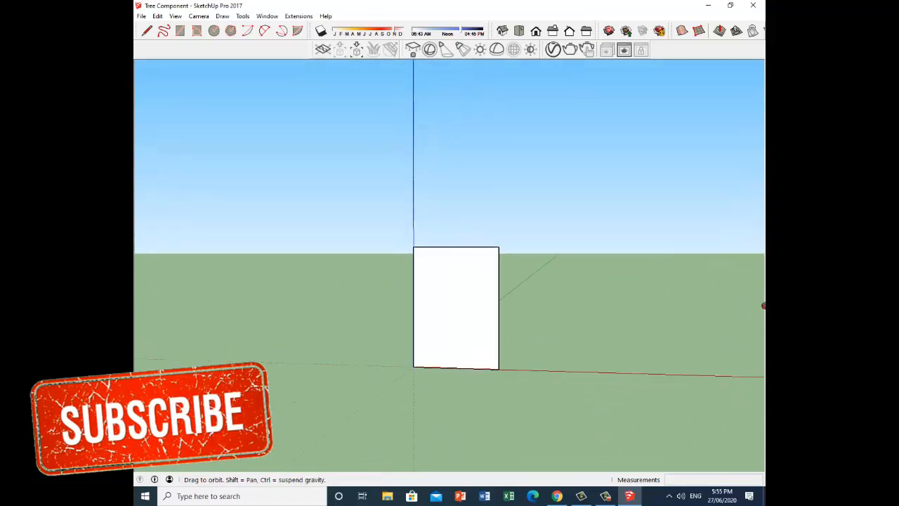
Import the JPEG image tree_01 for use as a texture
{"action": "scroll", "coordinate": [457, 349], "scroll_direction": "up", "scroll_amount": 4}
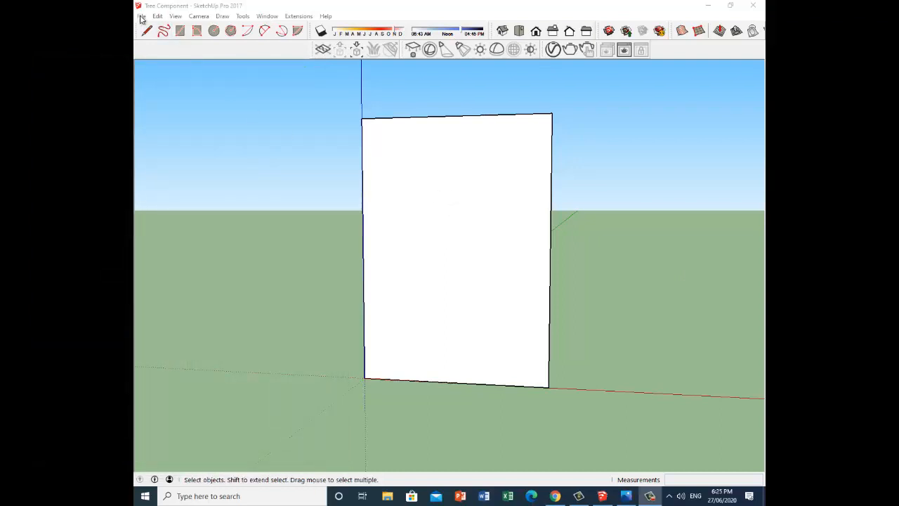
{"action": "left_click", "coordinate": [141, 16]}
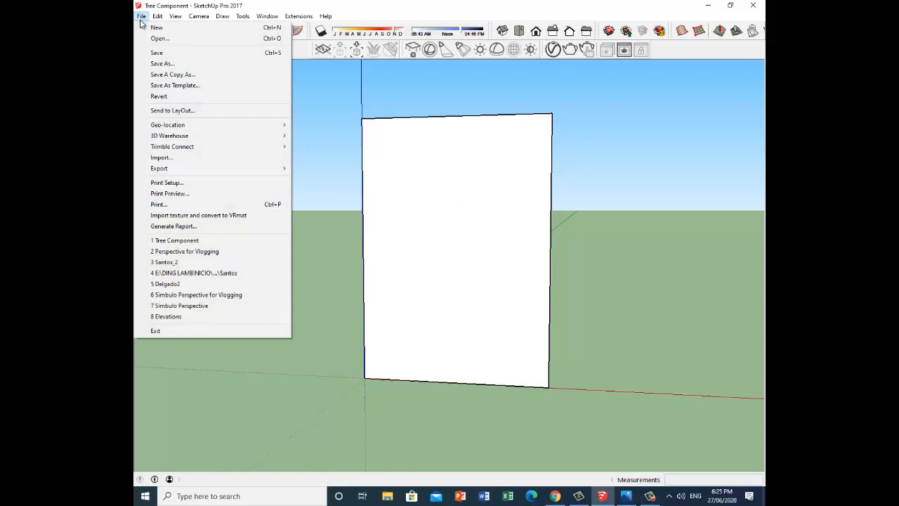
{"action": "left_click", "coordinate": [161, 157]}
{"action": "left_click", "coordinate": [456, 173]}
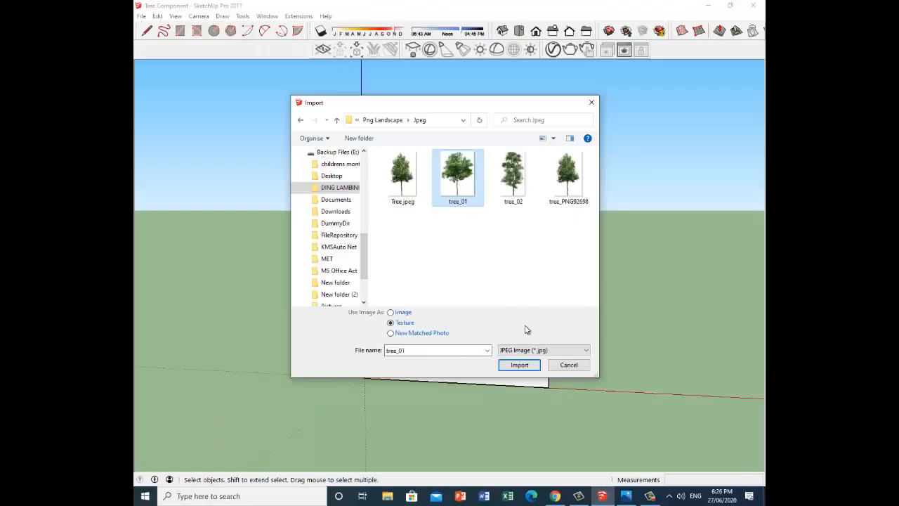
{"action": "left_click", "coordinate": [520, 366]}
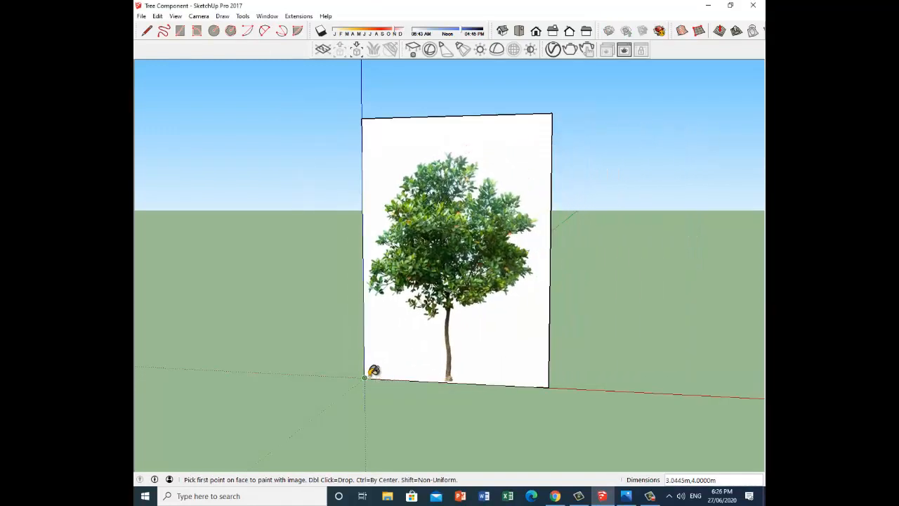
Fit the tree texture from the face's lower-left corner to its right edge and lower the face's upper edge about 0.28 m
{"action": "left_click", "coordinate": [366, 377]}
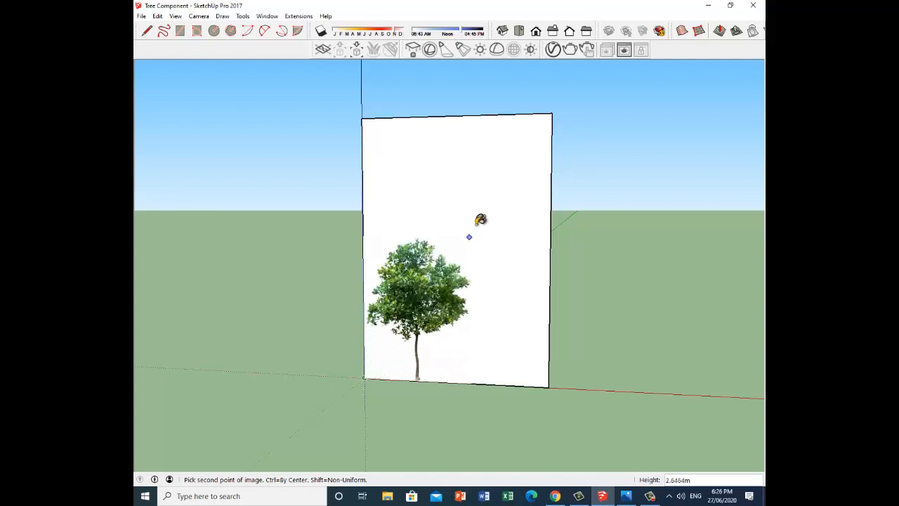
{"action": "left_click", "coordinate": [553, 151]}
{"action": "key", "text": "m"}
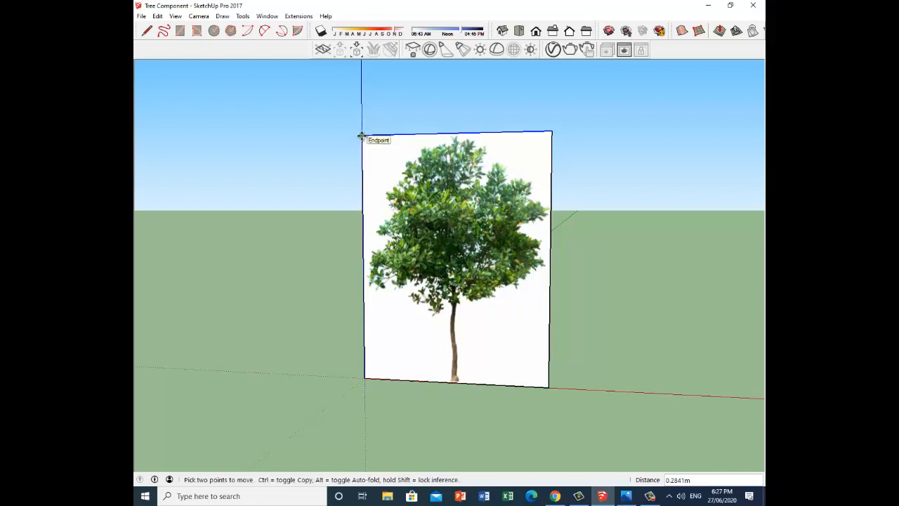
{"action": "key", "text": "space"}
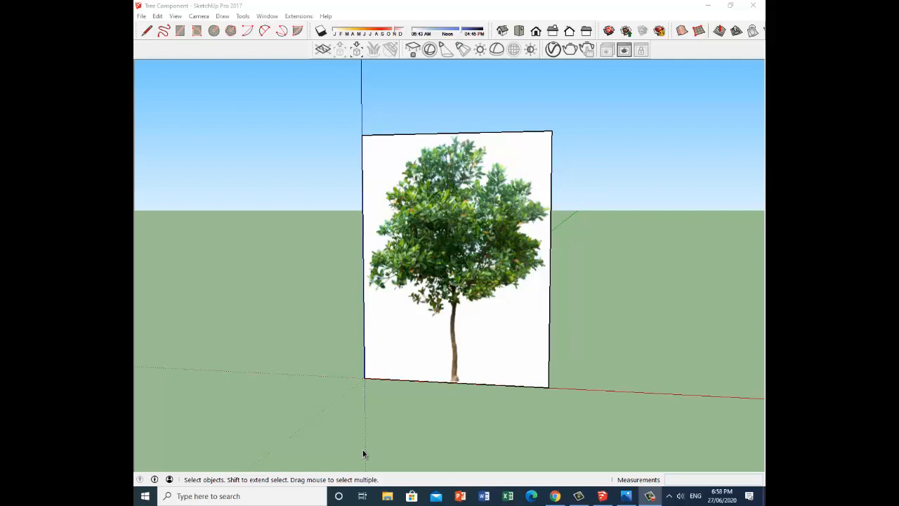
Start a component from the whole textured face, naming it "tree component_02" and enabling Always face camera
{"action": "left_click_drag", "start_coordinate": [314, 96], "coordinate": [592, 412]}
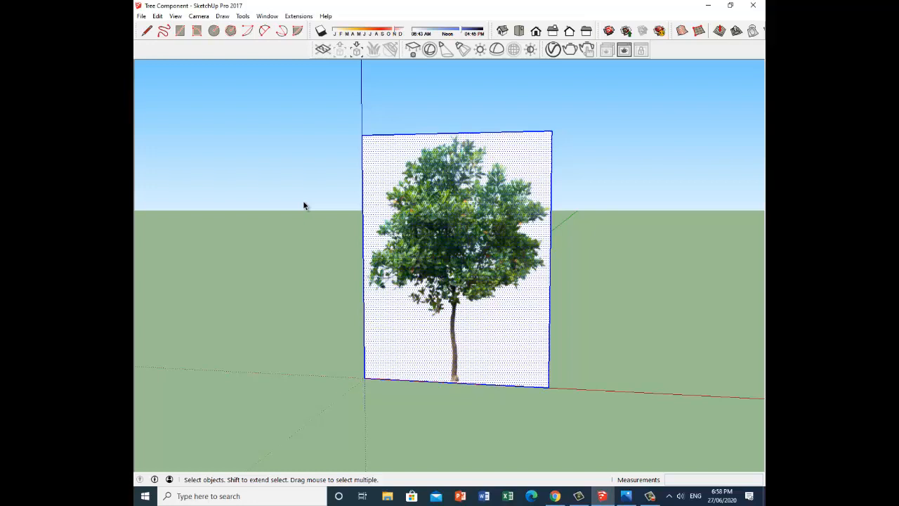
{"action": "key", "text": "g"}
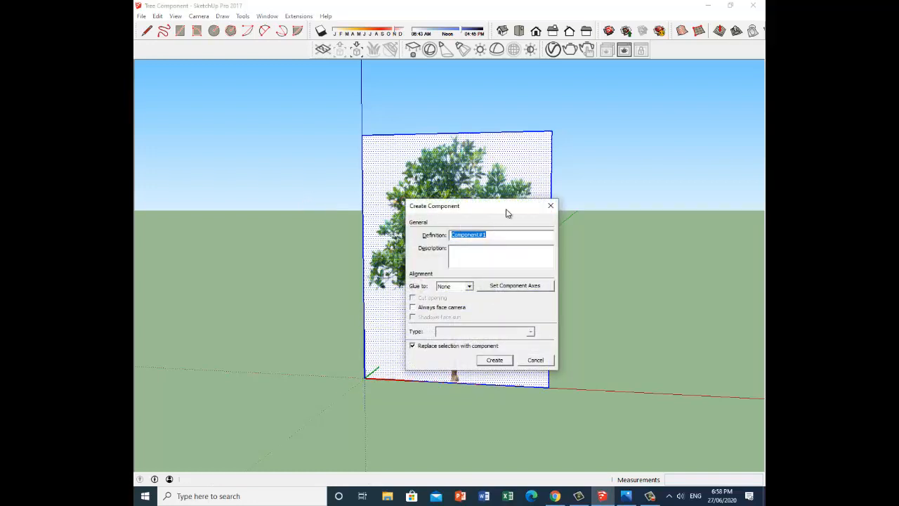
{"action": "left_click_drag", "start_coordinate": [506, 209], "coordinate": [674, 207]}
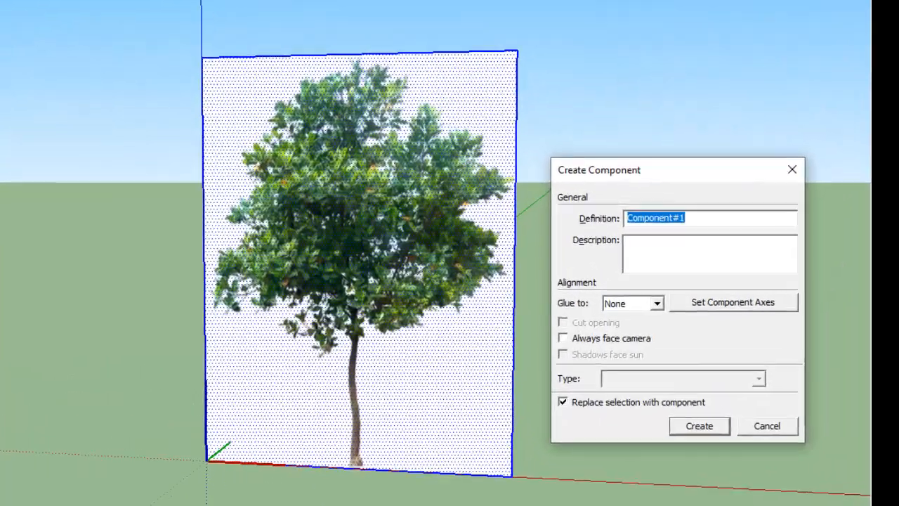
{"action": "type", "text": "tree"}
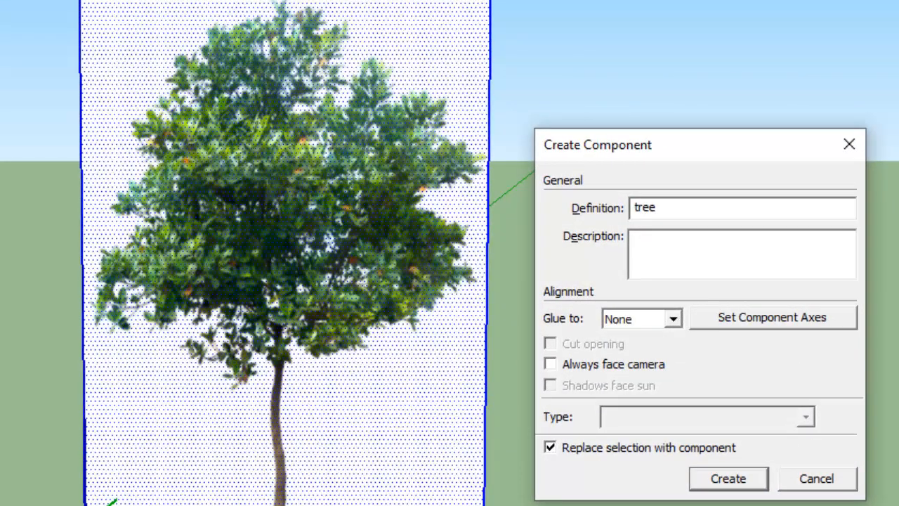
{"action": "type", "text": " component_02"}
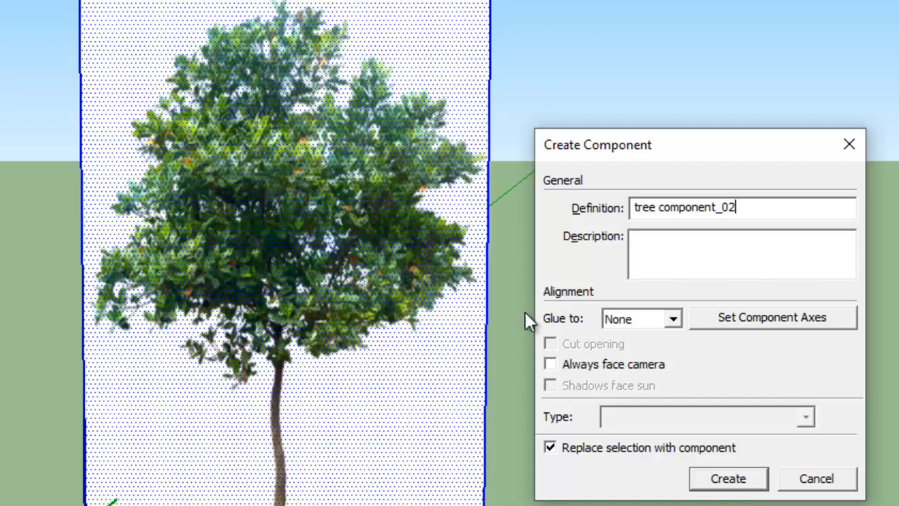
{"action": "left_click", "coordinate": [552, 364]}
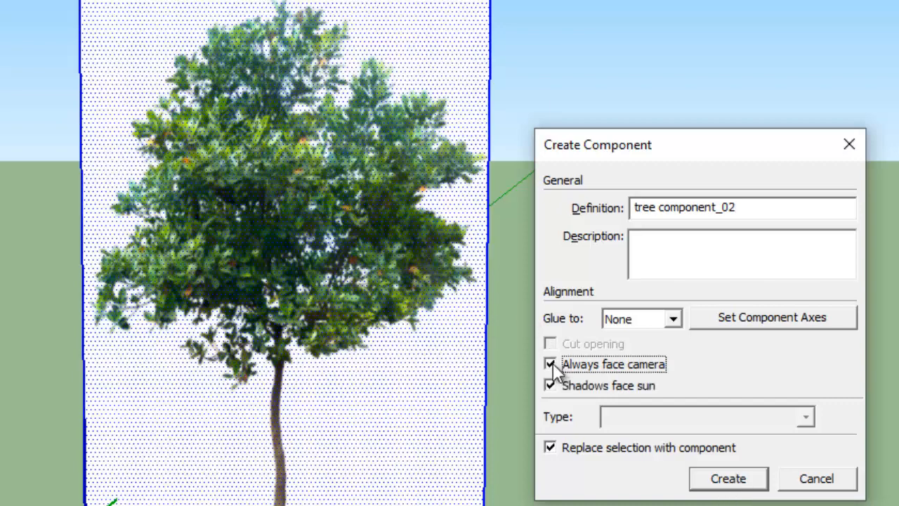
Set the component axes' origin on the face's lower edge at the trunk base and create the component
{"action": "left_click", "coordinate": [769, 319]}
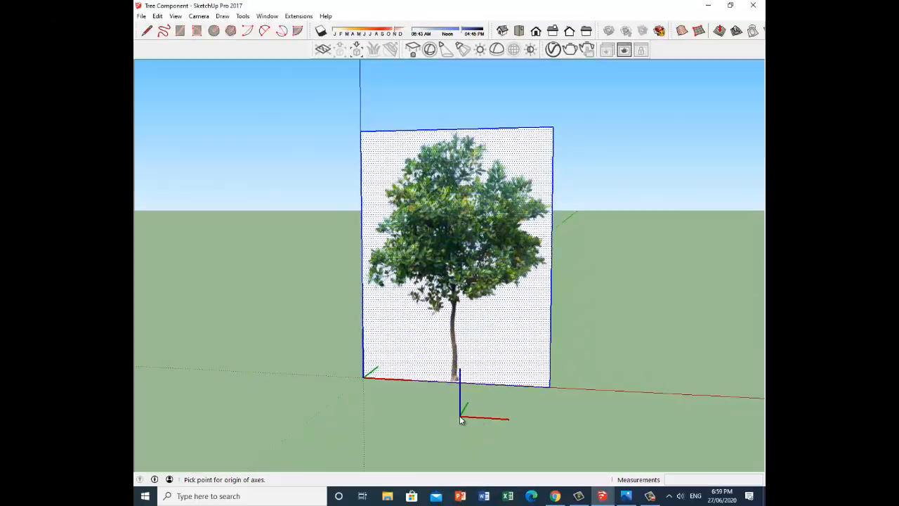
{"action": "scroll", "coordinate": [456, 406], "scroll_direction": "up", "scroll_amount": 4}
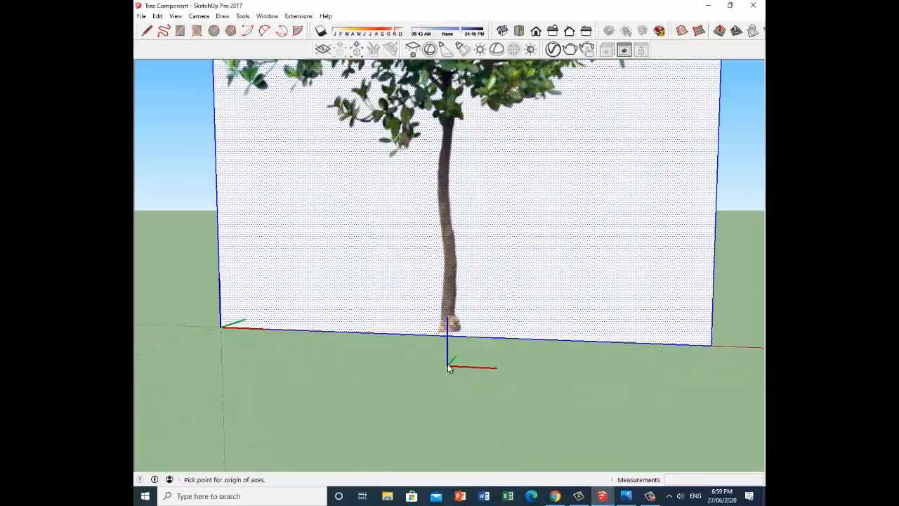
{"action": "scroll", "coordinate": [445, 346], "scroll_direction": "up", "scroll_amount": 5}
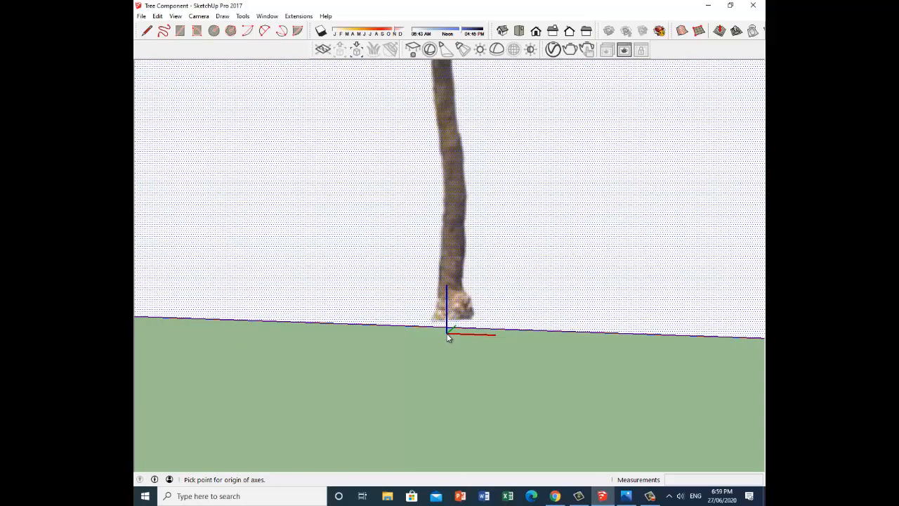
{"action": "left_click", "coordinate": [447, 327]}
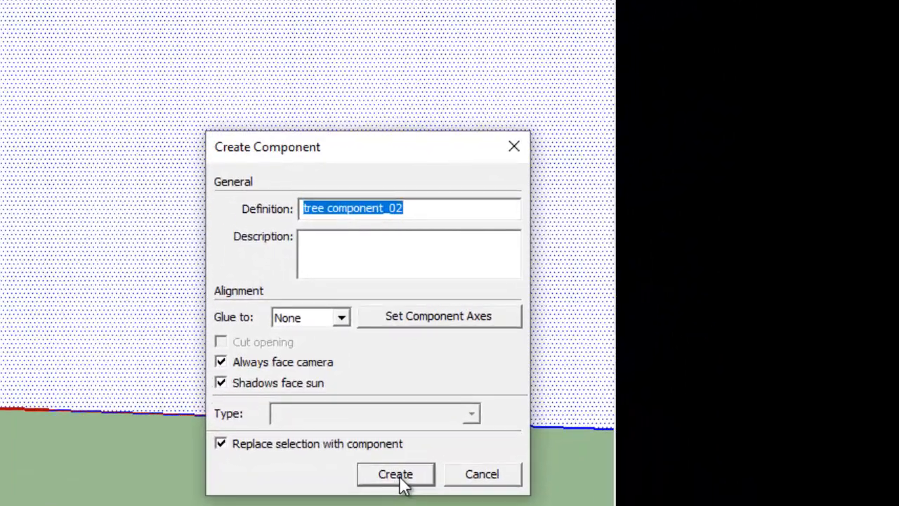
{"action": "left_click", "coordinate": [402, 480]}
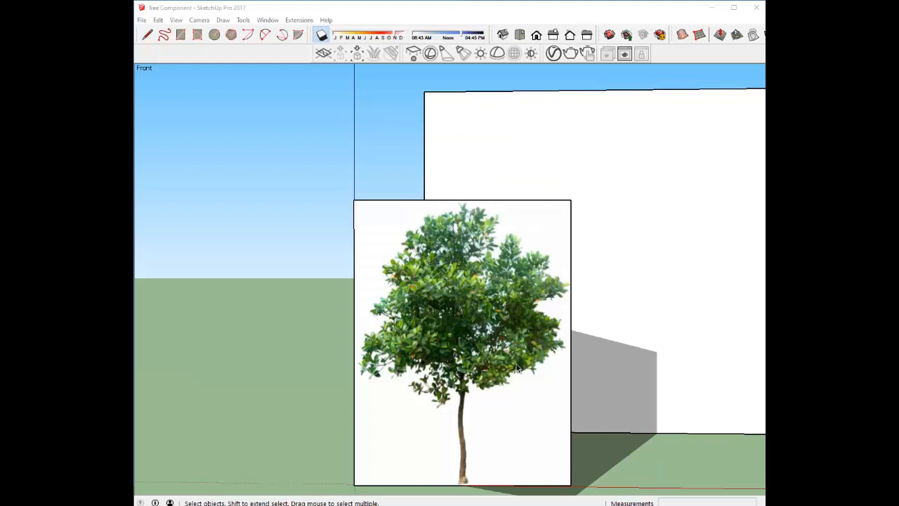
Open the tree component for editing and trace a loose freehand outline around the foliage and trunk
{"action": "middle_click_drag", "start_coordinate": [498, 368], "coordinate": [205, 350]}
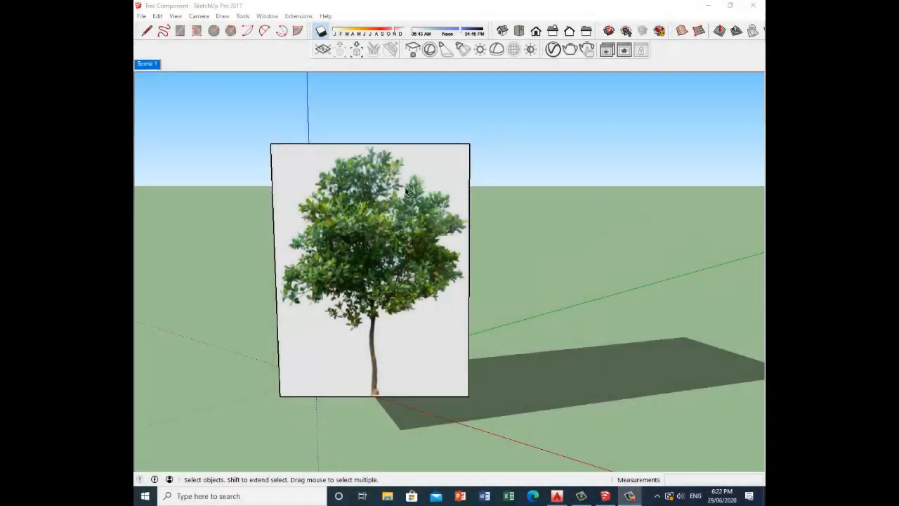
{"action": "double_click", "coordinate": [385, 201]}
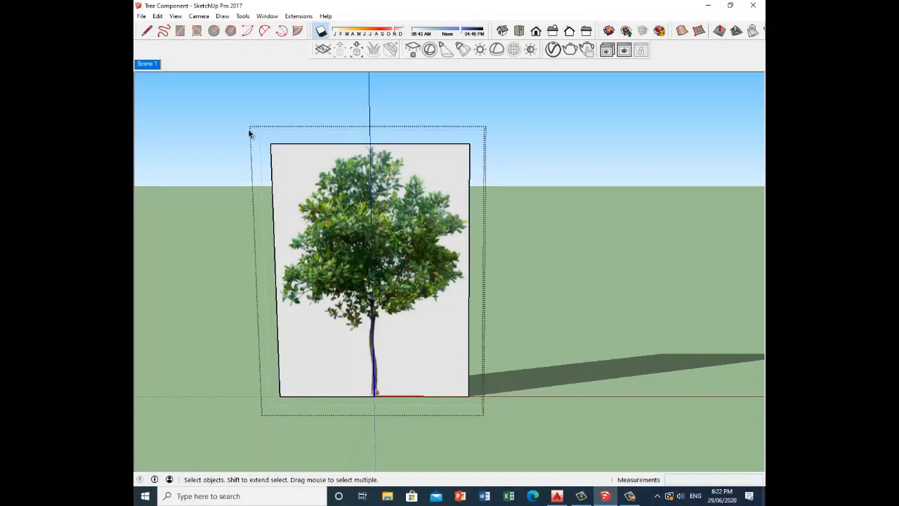
{"action": "left_click", "coordinate": [163, 31]}
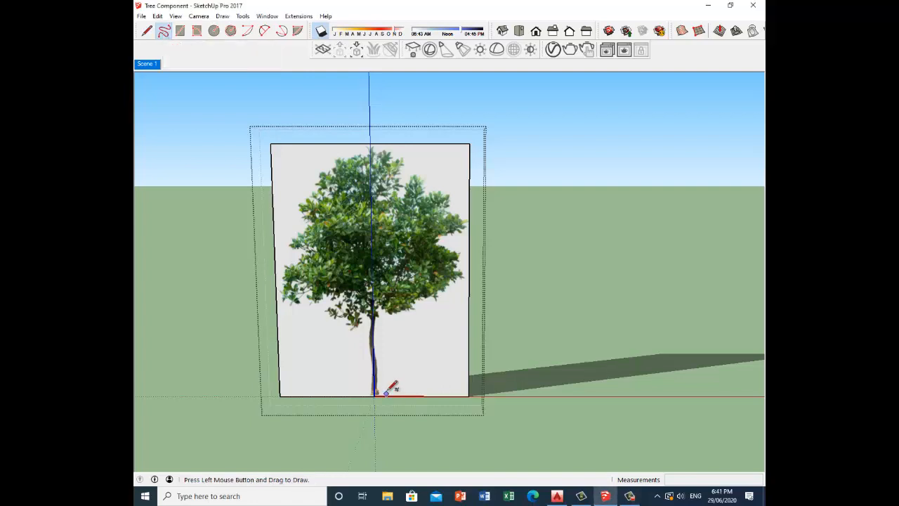
{"action": "mouse_move", "coordinate": [385, 395]}
{"action": "left_mouse_down"}
{"action": "mouse_move", "coordinate": [385, 327]}
{"action": "mouse_move", "coordinate": [457, 286]}
{"action": "mouse_move", "coordinate": [463, 220]}
{"action": "mouse_move", "coordinate": [459, 186]}
{"action": "mouse_move", "coordinate": [436, 184]}
{"action": "mouse_move", "coordinate": [383, 142]}
{"action": "mouse_move", "coordinate": [335, 150]}
{"action": "mouse_move", "coordinate": [298, 199]}
{"action": "mouse_move", "coordinate": [278, 280]}
{"action": "mouse_move", "coordinate": [276, 304]}
{"action": "mouse_move", "coordinate": [316, 307]}
{"action": "mouse_move", "coordinate": [346, 333]}
{"action": "mouse_move", "coordinate": [362, 330]}
{"action": "mouse_move", "coordinate": [362, 394]}
{"action": "left_mouse_up"}
{"action": "key", "text": "space"}
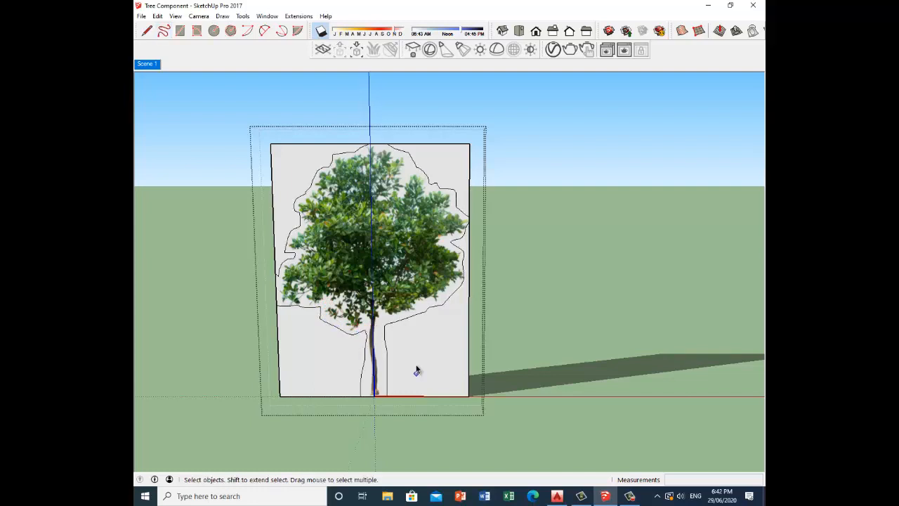
Delete the four background areas of the face outside the traced tree outline
{"action": "left_click", "coordinate": [424, 363]}
{"action": "key", "text": "Delete"}
{"action": "left_click", "coordinate": [443, 178]}
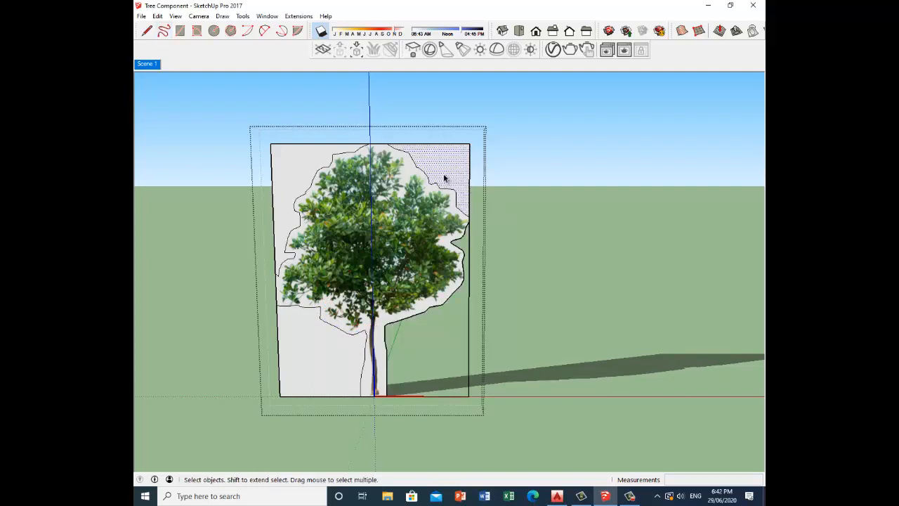
{"action": "key", "text": "Delete"}
{"action": "left_click", "coordinate": [295, 176]}
{"action": "key", "text": "Delete"}
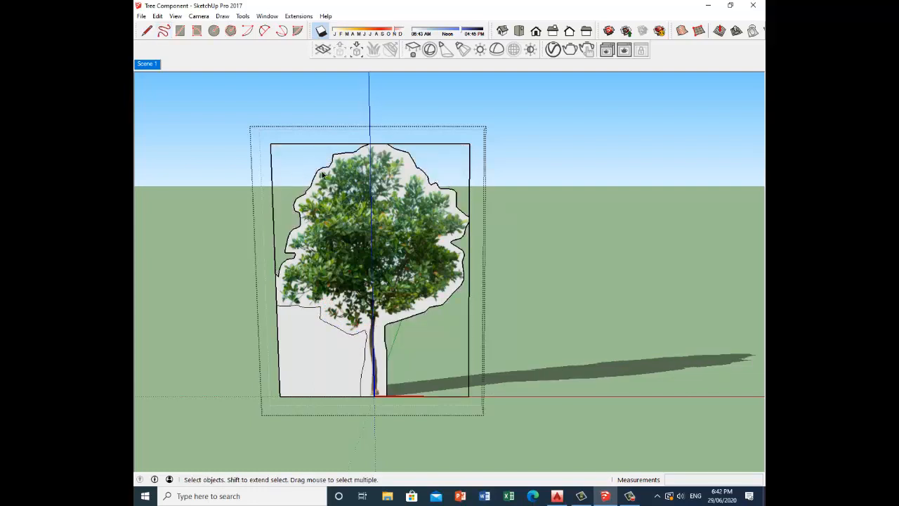
{"action": "left_click", "coordinate": [303, 340]}
{"action": "key", "text": "Delete"}
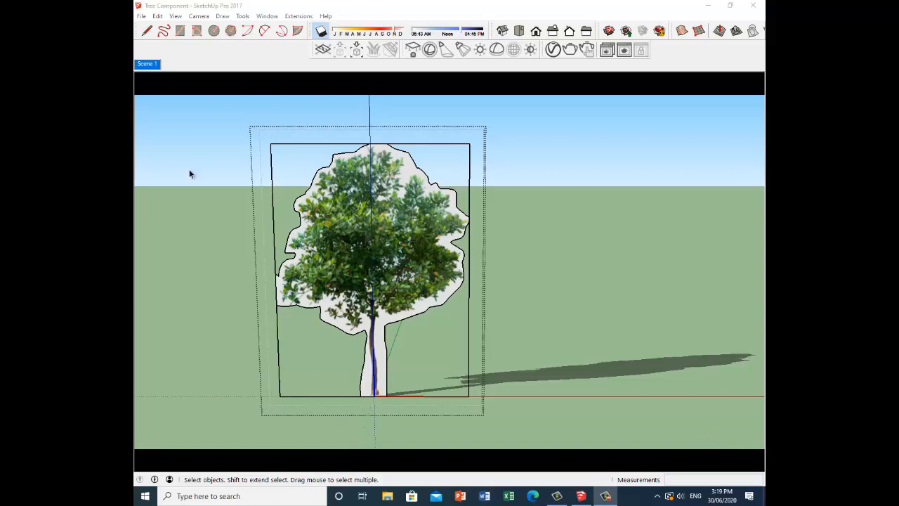
Trace a tighter freehand outline along the trunk's right side and lower-right foliage, and delete the white strip outside it
{"action": "left_click", "coordinate": [163, 31]}
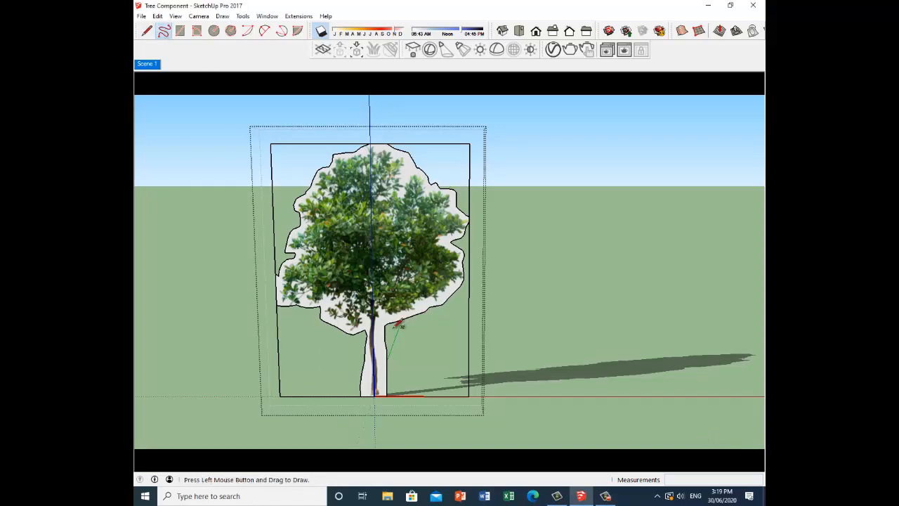
{"action": "scroll", "coordinate": [398, 323], "scroll_direction": "up", "scroll_amount": 6}
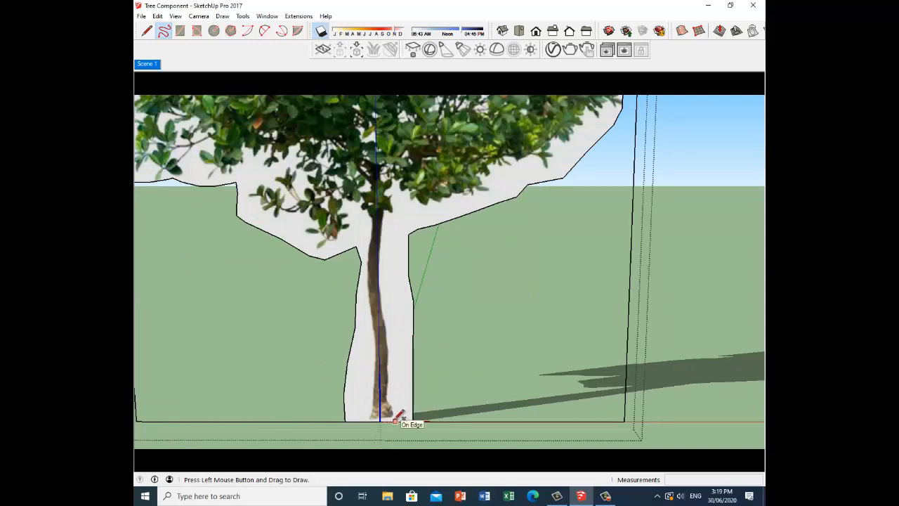
{"action": "mouse_move", "coordinate": [395, 416]}
{"action": "left_mouse_down"}
{"action": "mouse_move", "coordinate": [384, 303]}
{"action": "mouse_move", "coordinate": [507, 166]}
{"action": "mouse_move", "coordinate": [498, 168]}
{"action": "mouse_move", "coordinate": [530, 159]}
{"action": "mouse_move", "coordinate": [546, 166]}
{"action": "mouse_move", "coordinate": [580, 125]}
{"action": "mouse_move", "coordinate": [621, 113]}
{"action": "left_mouse_up"}
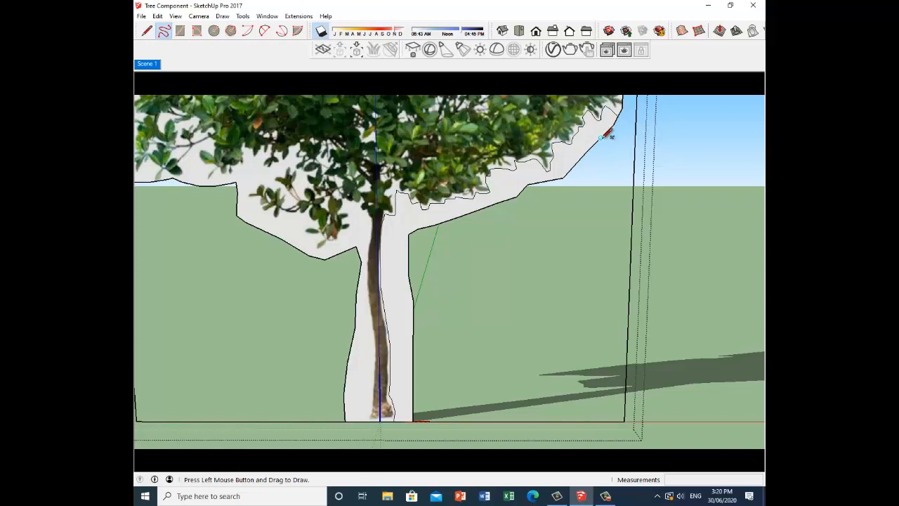
{"action": "key", "text": "space"}
{"action": "left_click", "coordinate": [577, 153]}
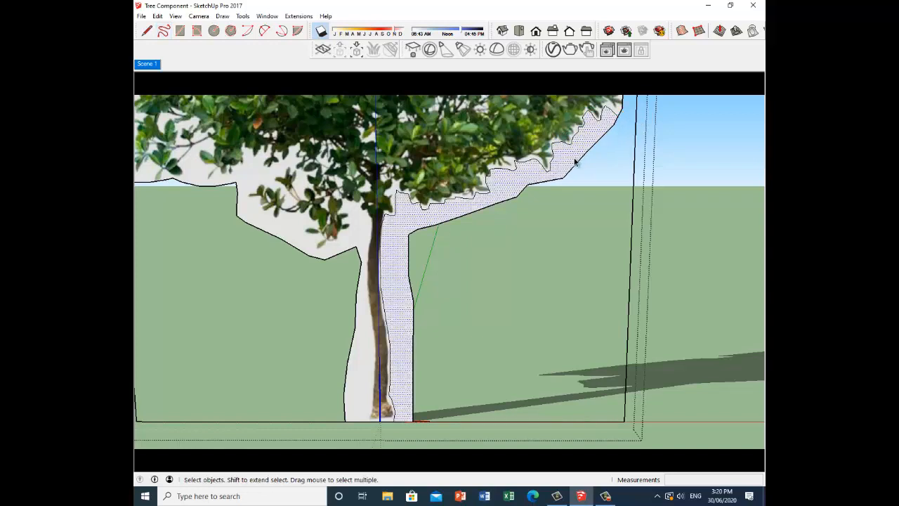
{"action": "key", "text": "Delete"}
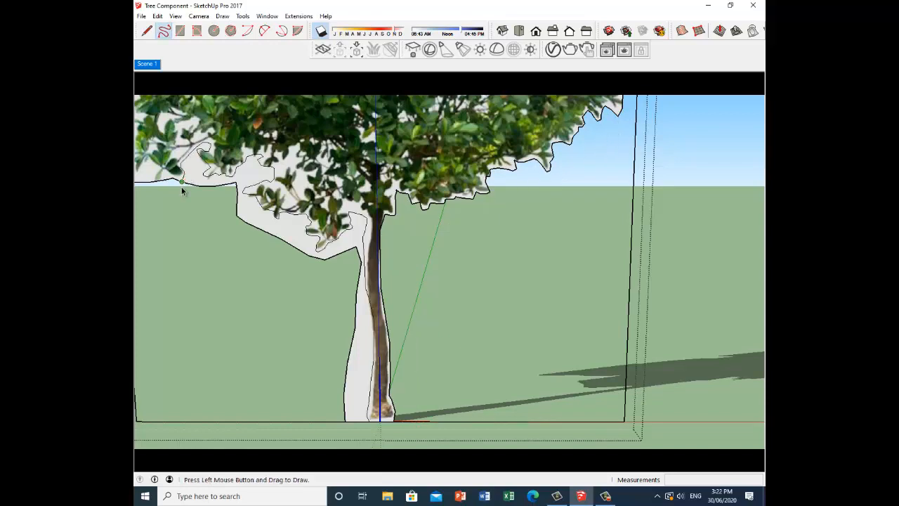
Erase the loose outer outline beyond the tighter trace along the lower-left foliage and the trunk's left side
{"action": "key", "text": "space"}
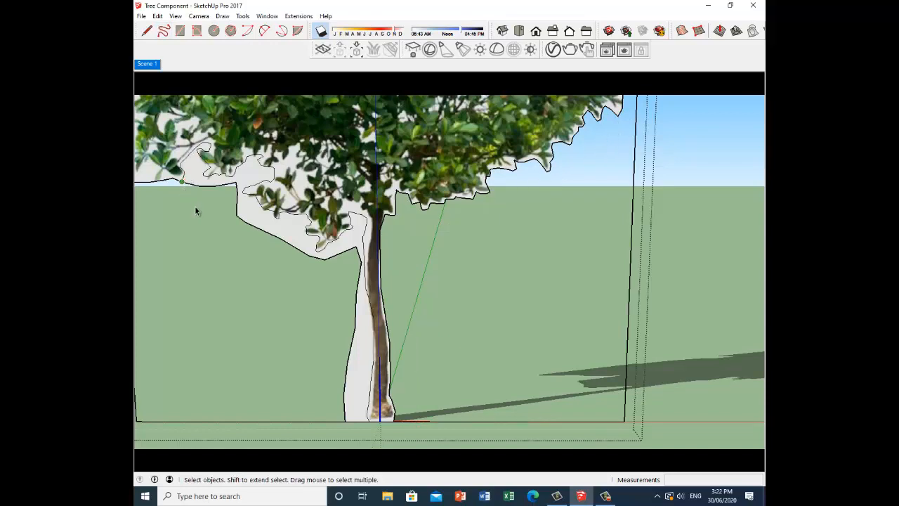
{"action": "key", "text": "e"}
{"action": "left_click", "coordinate": [194, 183]}
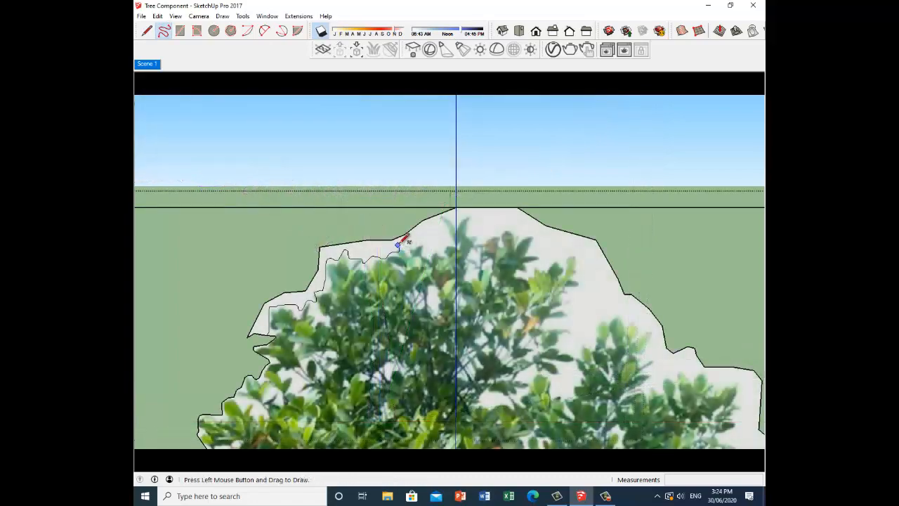
Trace a tight freehand outline around the upper and right foliage and erase the loose outline outside it
{"action": "left_click_drag", "start_coordinate": [413, 251], "coordinate": [422, 250]}
{"action": "key", "text": "e"}
{"action": "scroll", "coordinate": [492, 196], "scroll_direction": "down", "scroll_amount": 8}
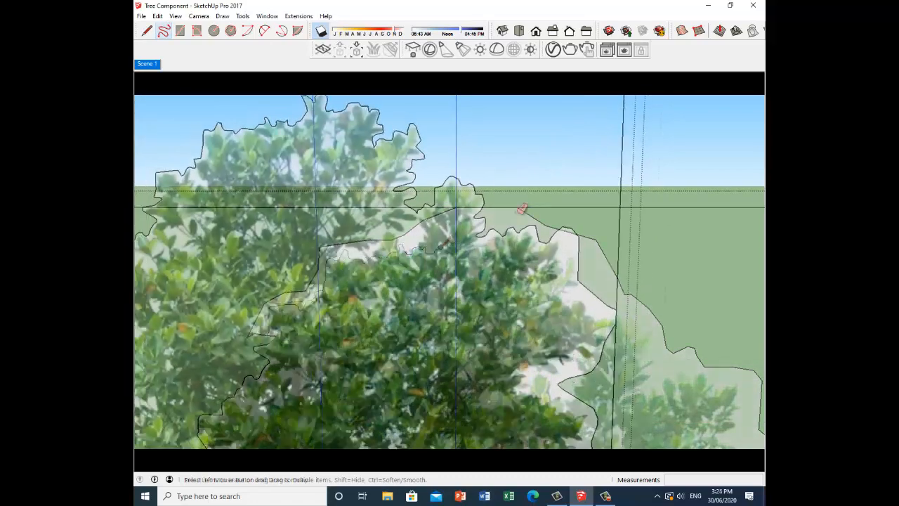
{"action": "scroll", "coordinate": [475, 185], "scroll_direction": "up", "scroll_amount": 10}
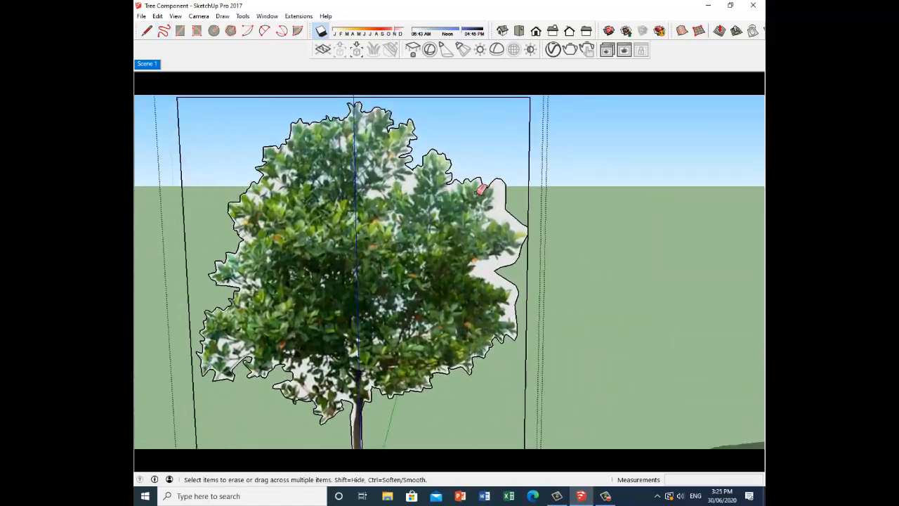
{"action": "key", "text": "f"}
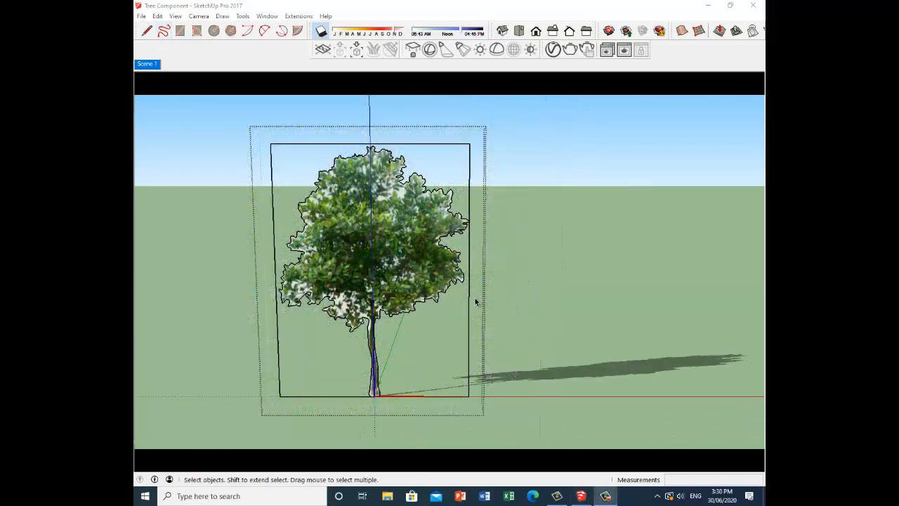
Delete the original rectangle's border edges around the tree, keeping only the traced tree shape
{"action": "left_click", "coordinate": [469, 295]}
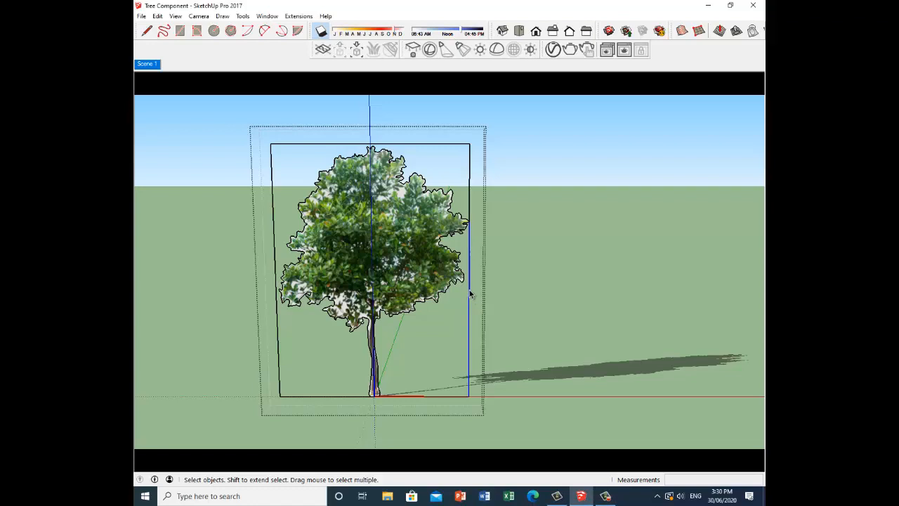
{"action": "left_click", "coordinate": [460, 185]}
{"action": "left_click", "coordinate": [436, 145]}
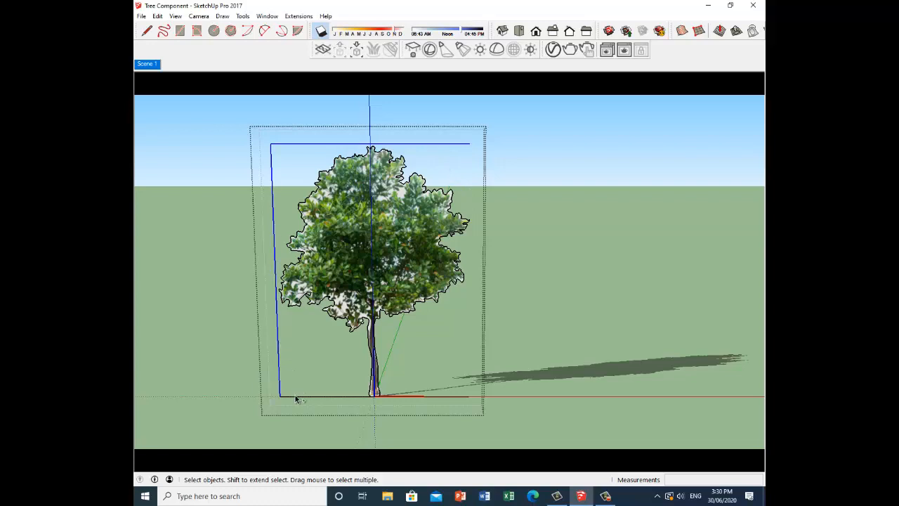
{"action": "left_click", "coordinate": [196, 316]}
{"action": "left_click", "coordinate": [192, 296]}
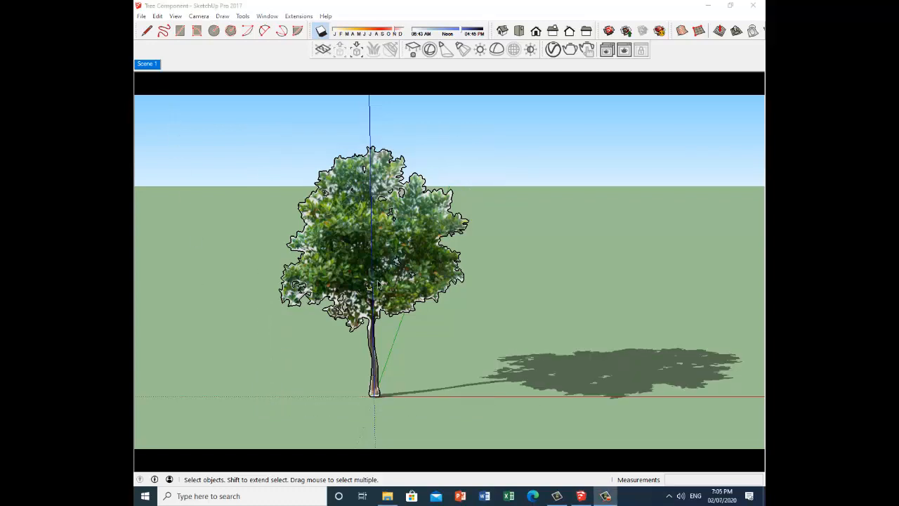
Replace the texture image of the tree_01 material with the transparent tree_01.png file
{"action": "scroll", "coordinate": [385, 278], "scroll_direction": "up", "scroll_amount": 5}
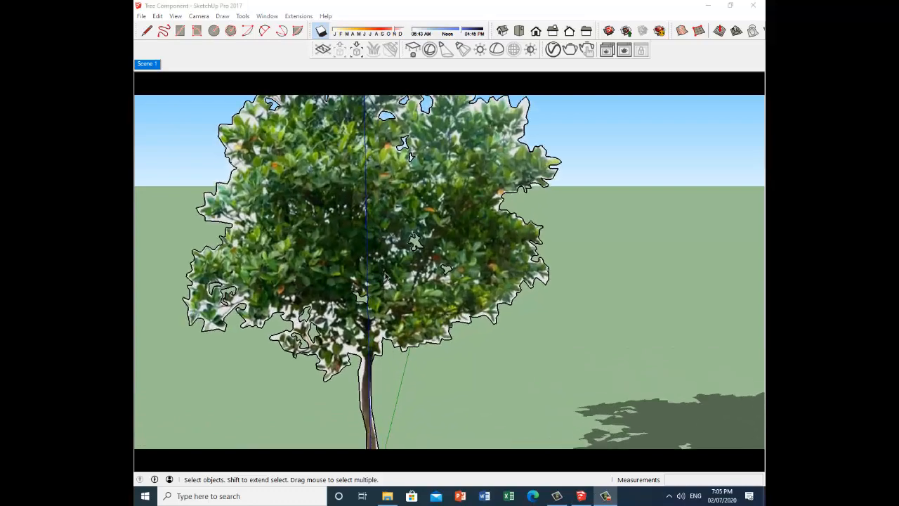
{"action": "scroll", "coordinate": [385, 276], "scroll_direction": "up", "scroll_amount": 2}
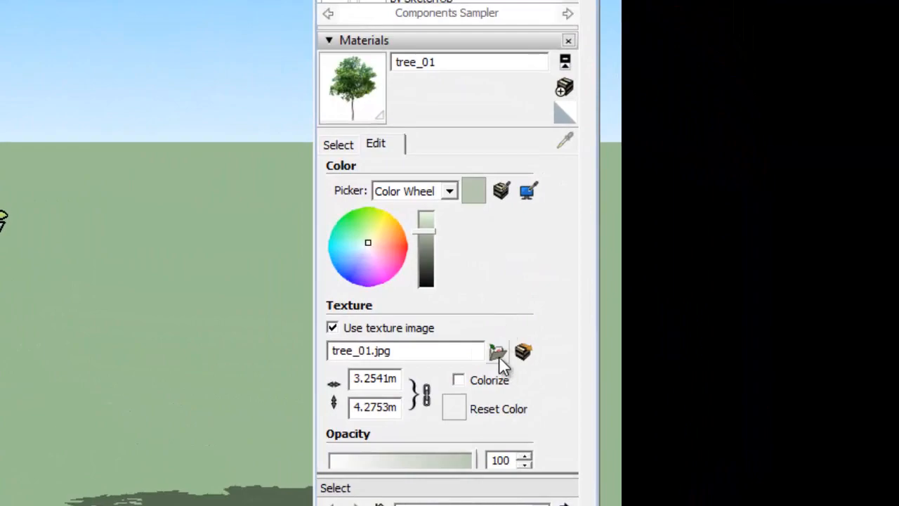
{"action": "left_click", "coordinate": [498, 352]}
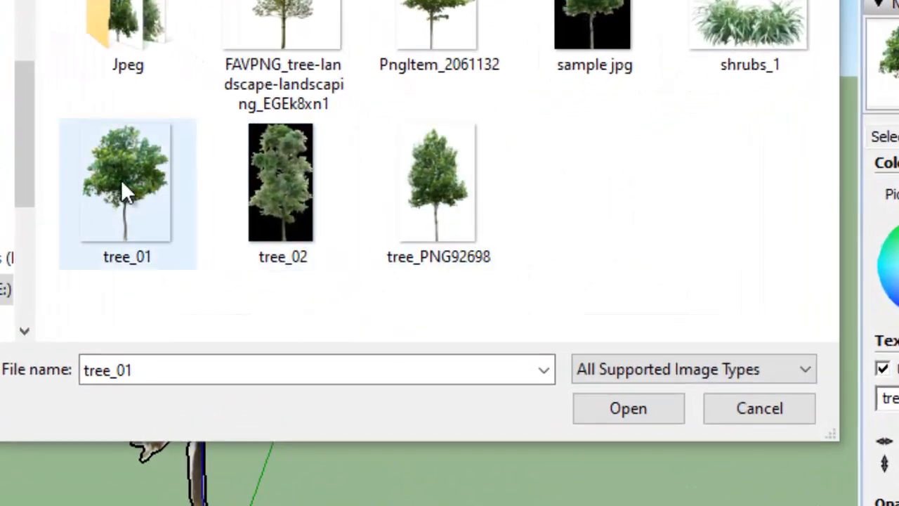
{"action": "left_click", "coordinate": [343, 224]}
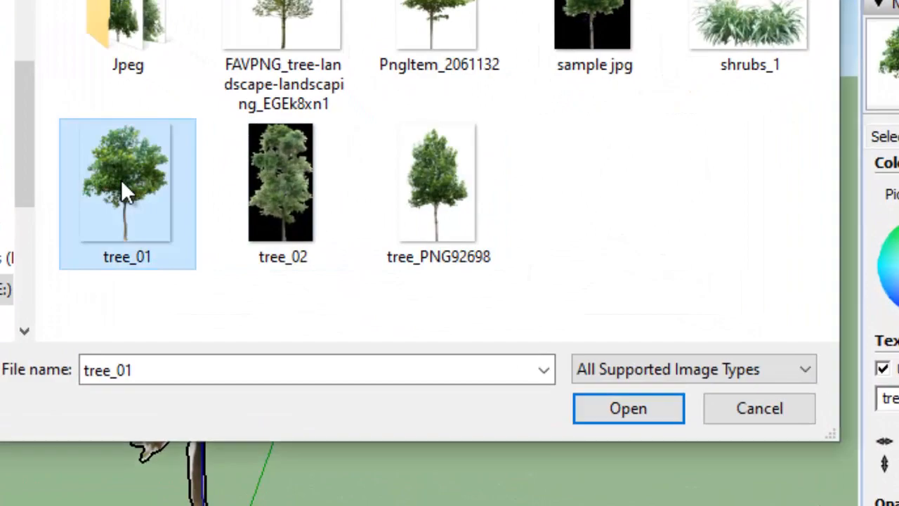
{"action": "left_click", "coordinate": [624, 413]}
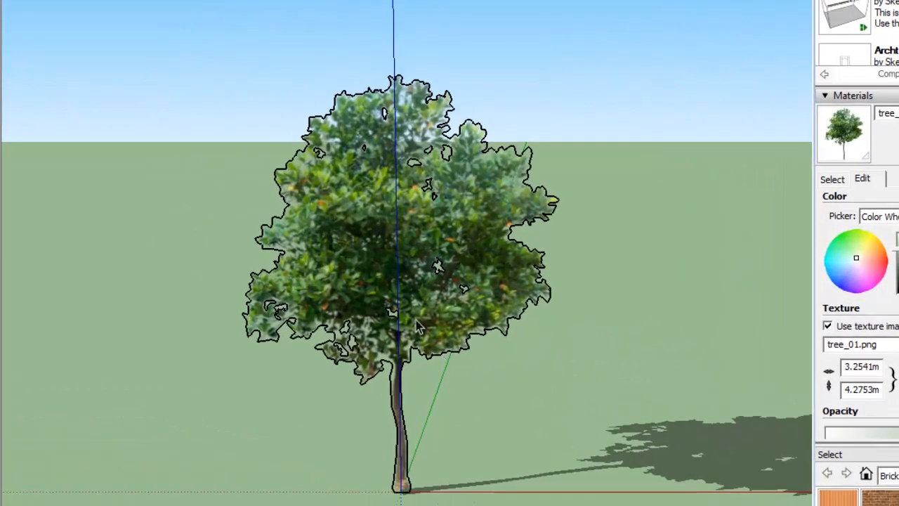
Open the tree component, select the face's outline edges without the face itself, and hide them
{"action": "double_click", "coordinate": [397, 250]}
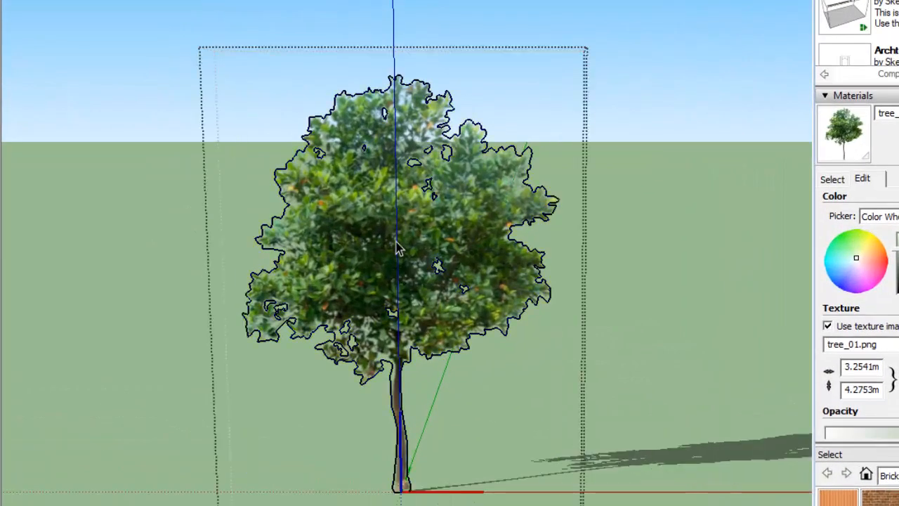
{"action": "left_click", "coordinate": [408, 231]}
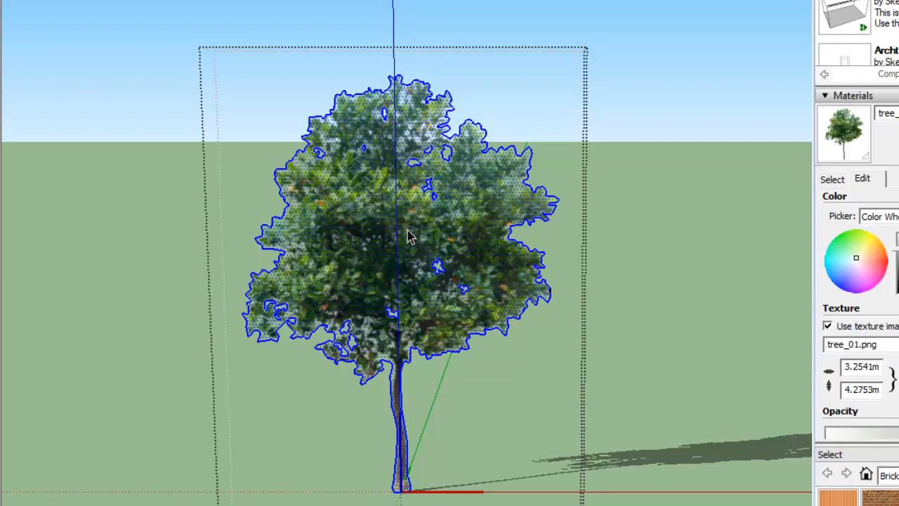
{"action": "left_click", "coordinate": [384, 224], "text": "shift"}
{"action": "key", "text": "ctrl+h"}
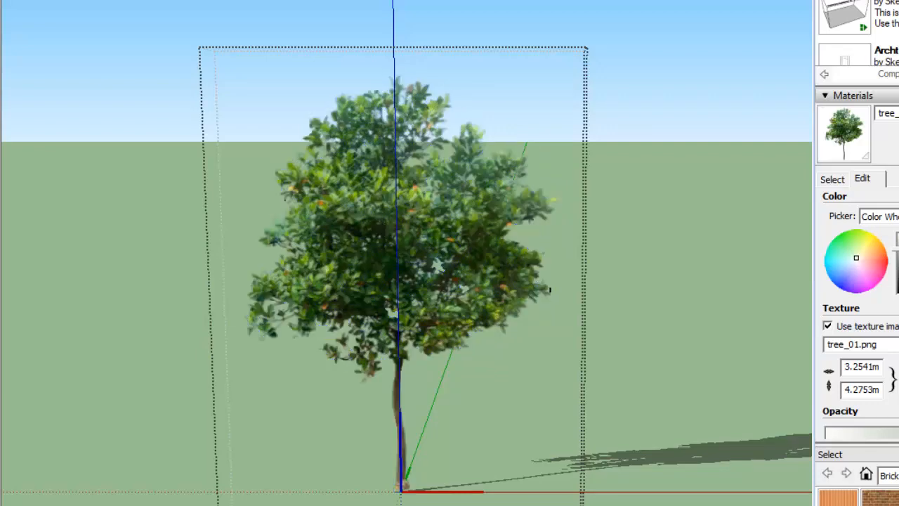